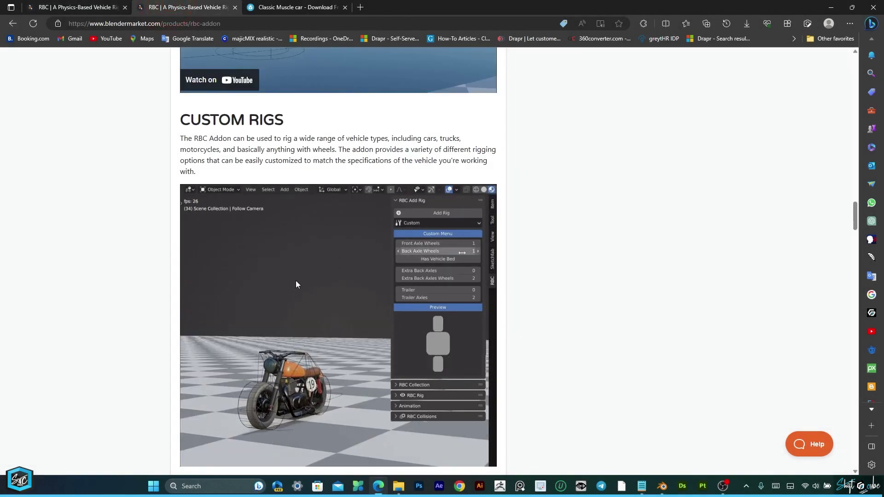
# Review the free RBC addon page, then open and orbit the Sketchfab Classic Muscle car model
pyautogui.click(82, 6)
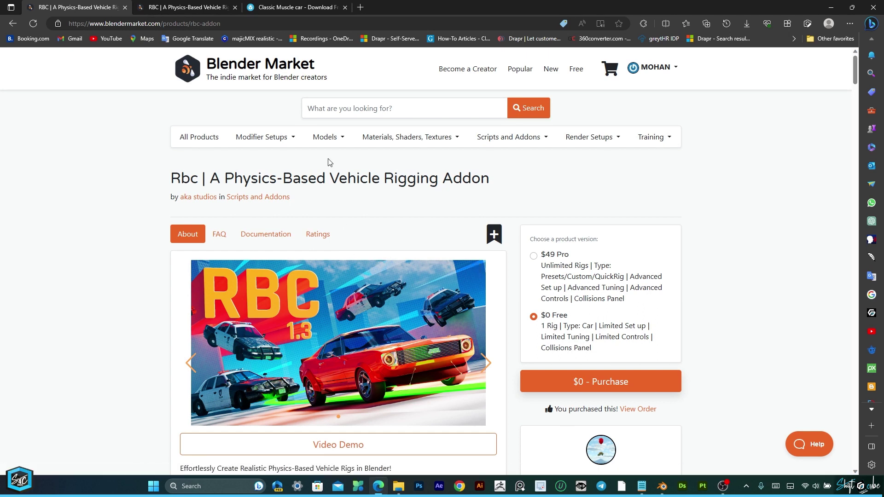
pyautogui.click(285, 6)
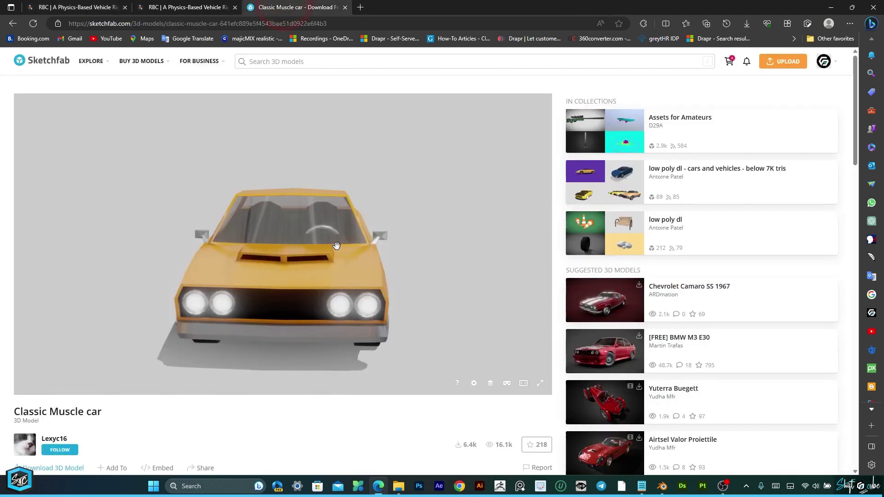
pyautogui.moveTo(406, 287)
pyautogui.mouseDown()
pyautogui.moveTo(311, 282)
pyautogui.moveTo(270, 264)
pyautogui.moveTo(373, 277)
pyautogui.mouseUp()
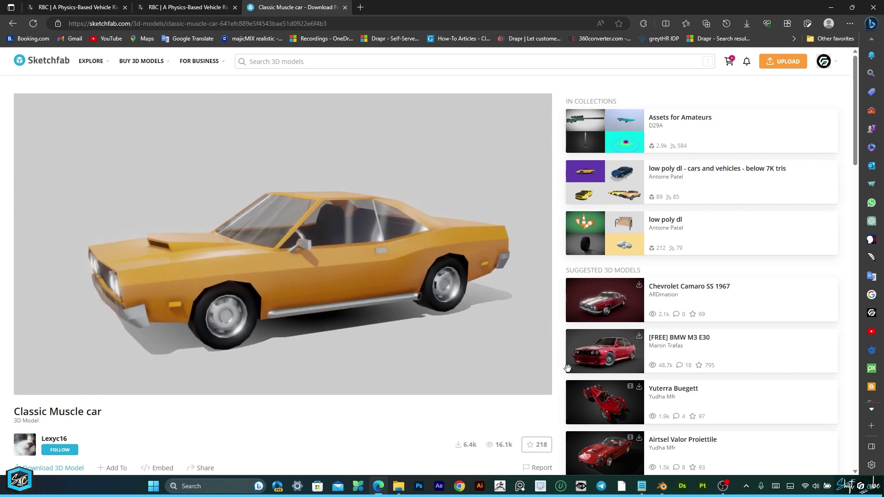
# Switch to Blender and orbit the muscle car to a higher front three-quarter view
pyautogui.click(662, 488)
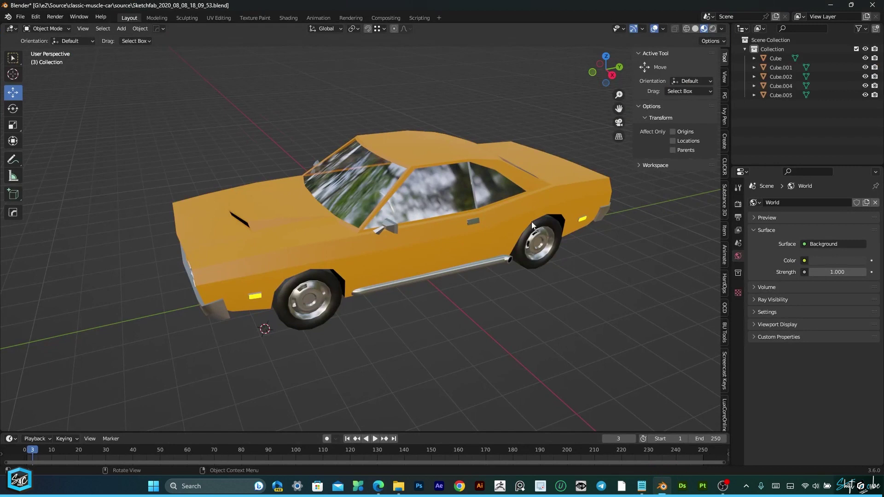
pyautogui.moveTo(598, 84); pyautogui.dragTo(611, 112)
pyautogui.moveTo(519, 159); pyautogui.dragTo(344, 164, button='middle')
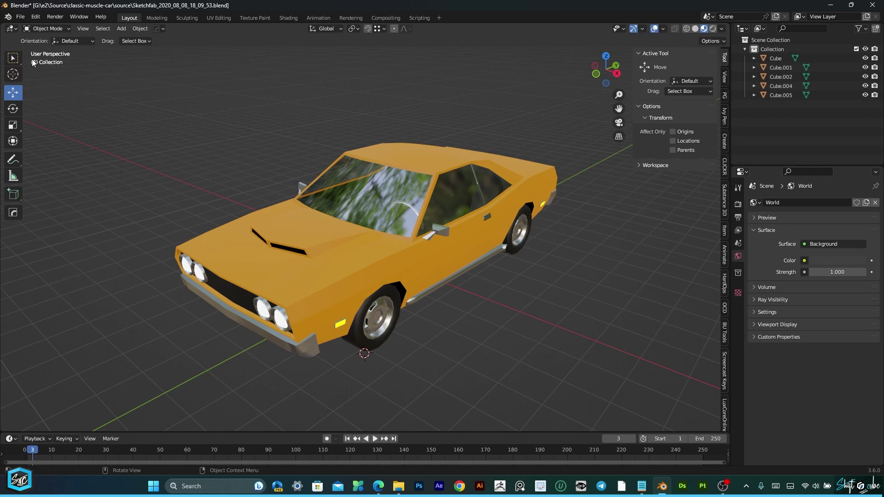
# Install the RBC Addon Free 1.2.3 zip from Preferences, enable it, and close Preferences
pyautogui.click(36, 16)
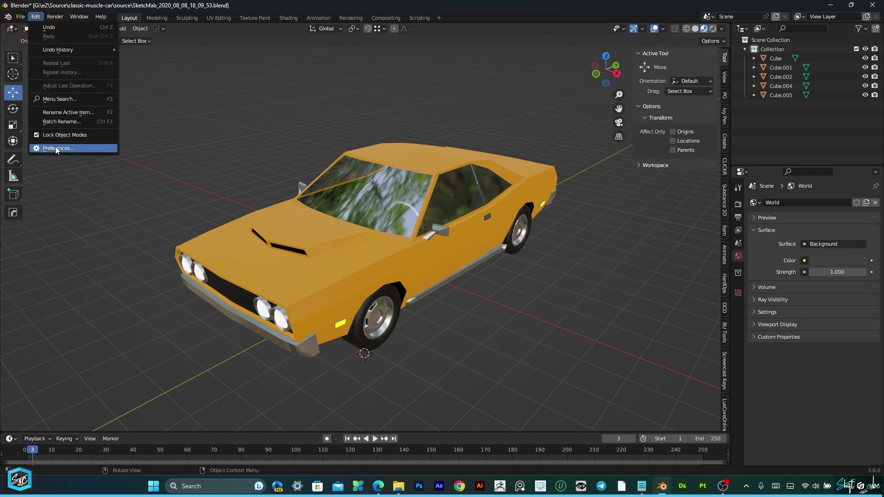
pyautogui.click(56, 148)
pyautogui.click(230, 35)
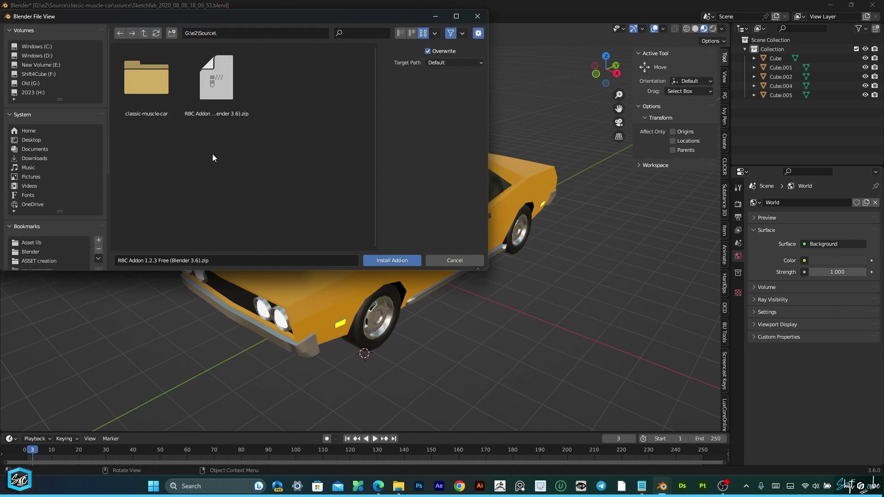
pyautogui.click(222, 87)
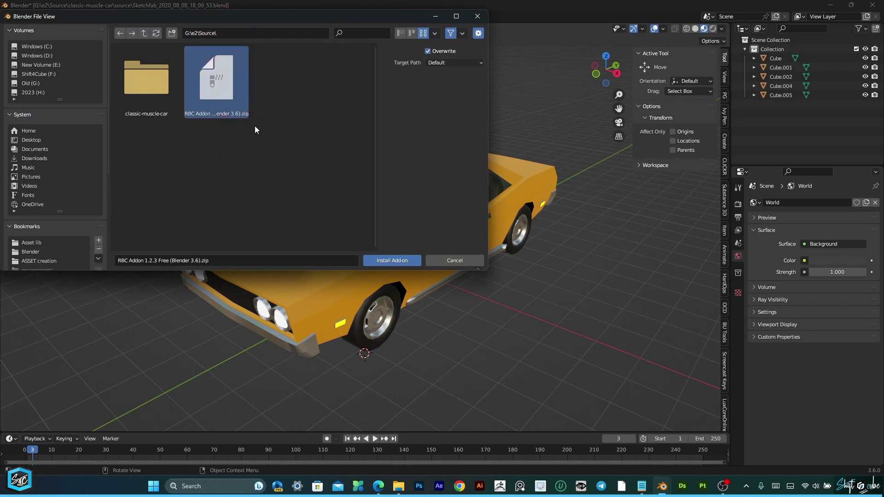
pyautogui.click(390, 260)
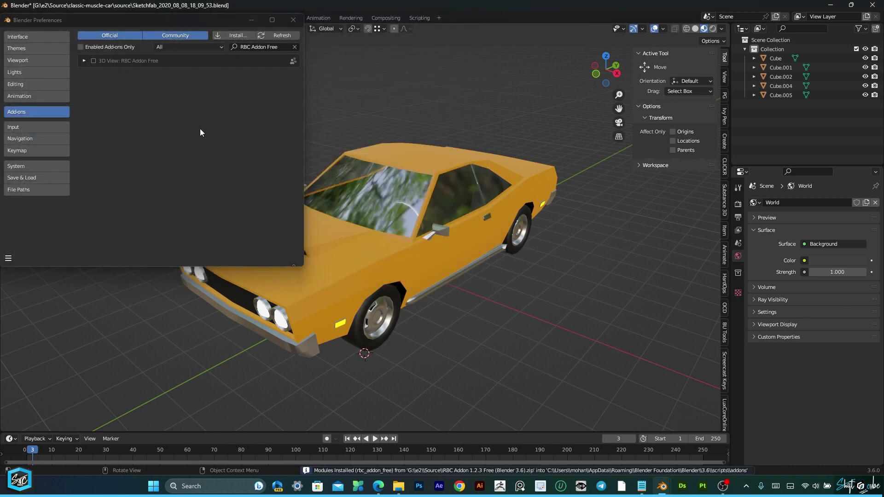
pyautogui.click(93, 60)
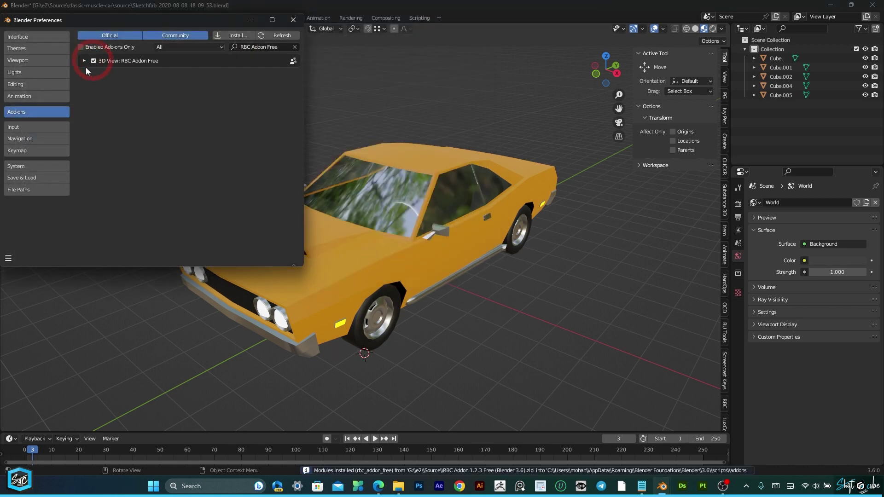
pyautogui.click(86, 59)
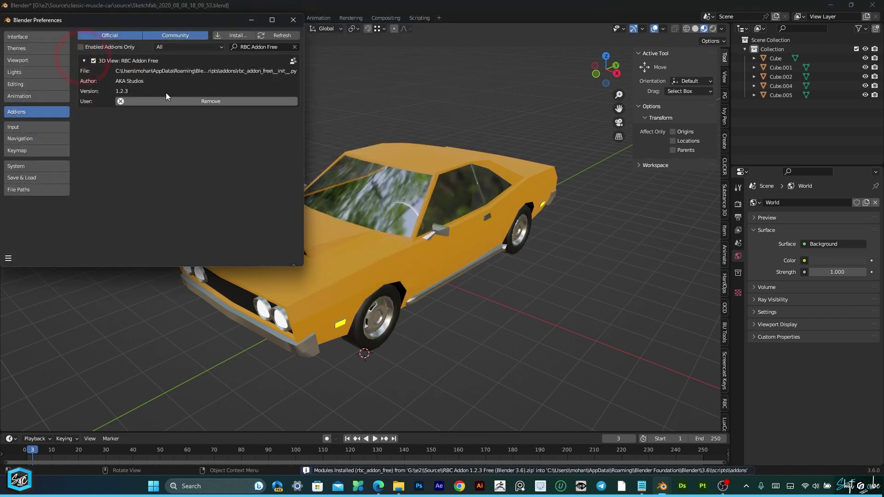
pyautogui.doubleClick(293, 21)
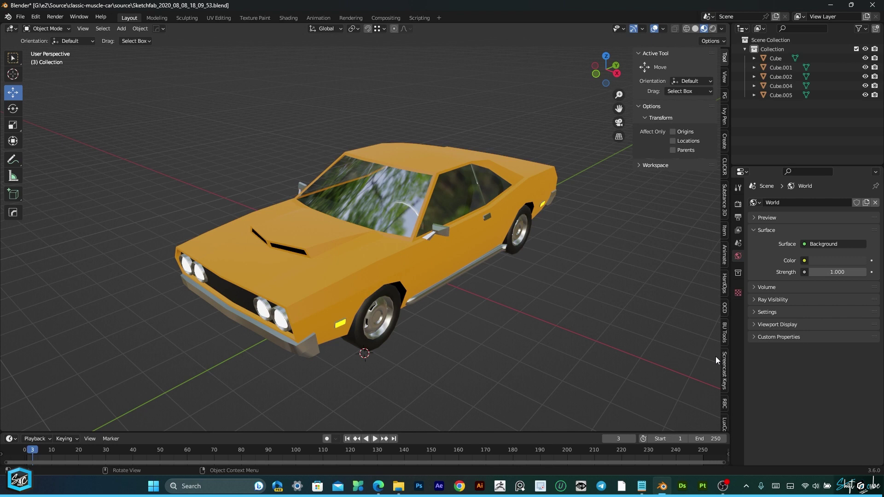
# Add a car rig named 41039.Rig from the RBC addon sidebar panel
pyautogui.click(725, 404)
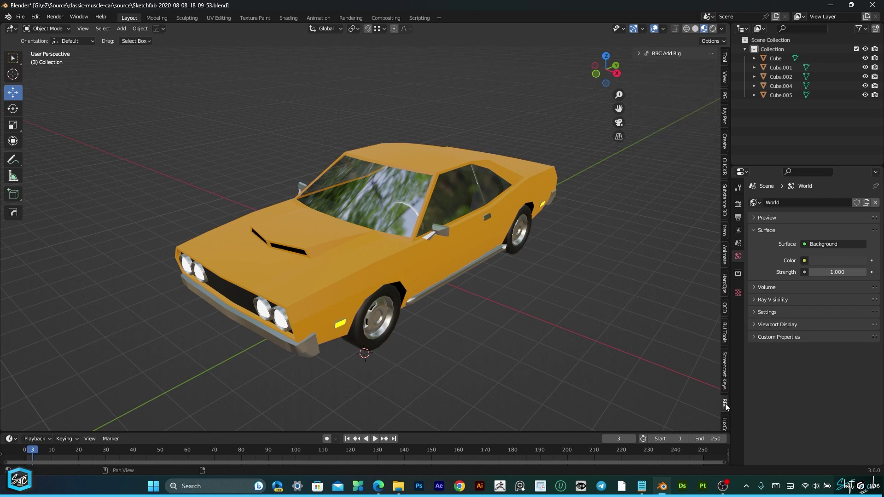
pyautogui.click(640, 53)
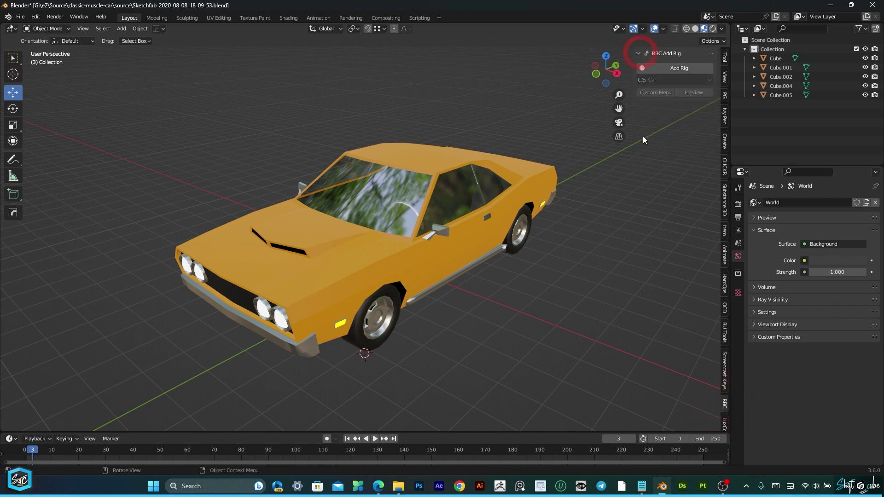
pyautogui.click(675, 68)
pyautogui.scroll(-2, 388, 212)
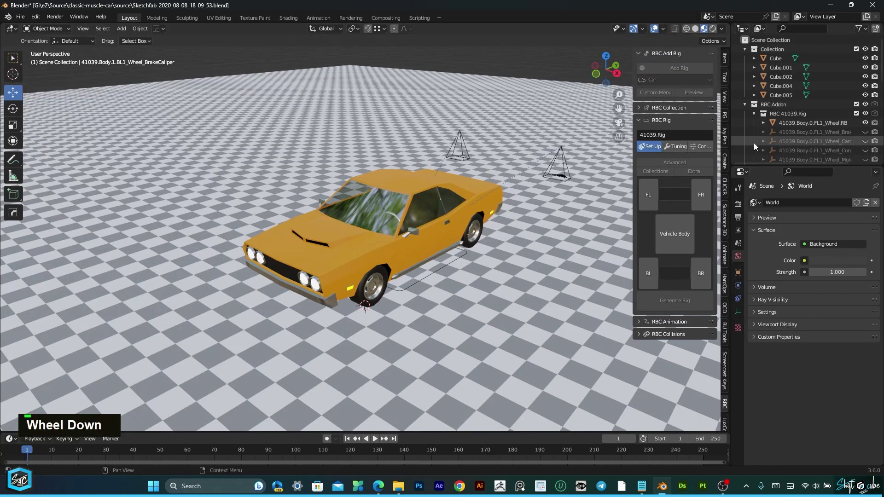
pyautogui.click(744, 104)
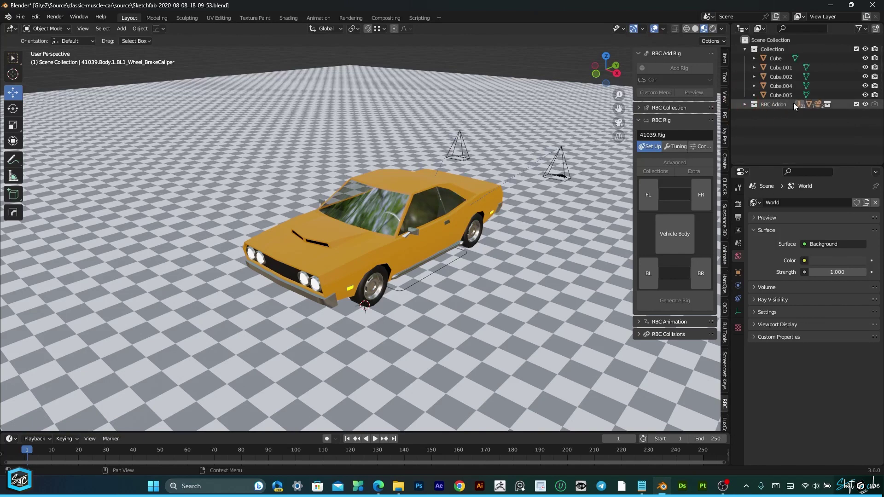
pyautogui.scroll(2, 437, 209)
# Browse the RBC Rig settings' control, tuning and setup pages
pyautogui.moveTo(599, 74)
pyautogui.mouseDown()
pyautogui.moveTo(565, 76)
pyautogui.moveTo(612, 74)
pyautogui.moveTo(598, 73)
pyautogui.mouseUp()
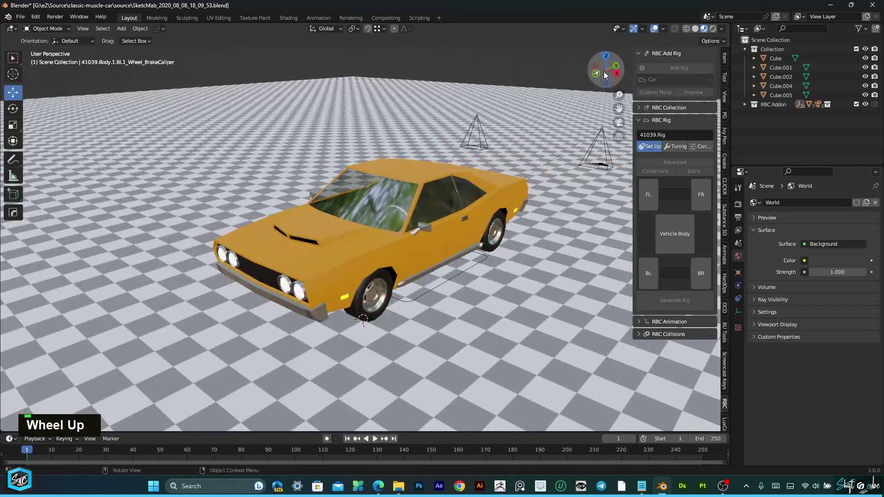
pyautogui.scroll(1, 606, 263)
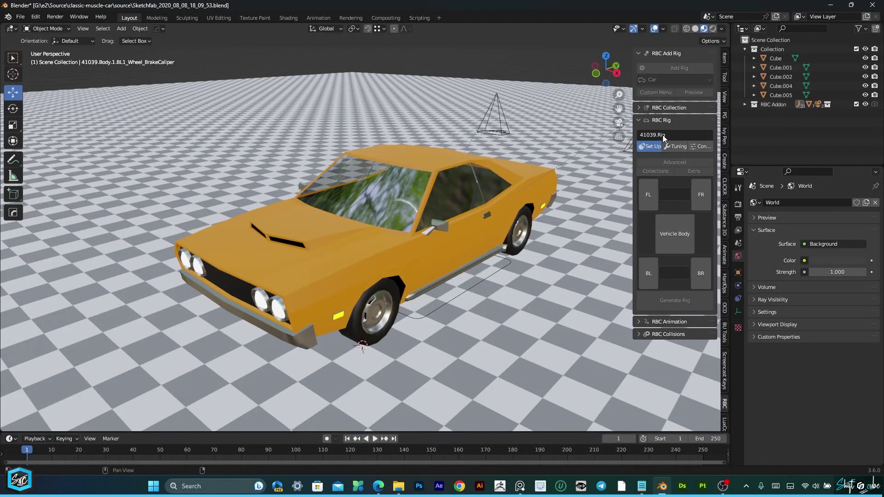
pyautogui.click(661, 120)
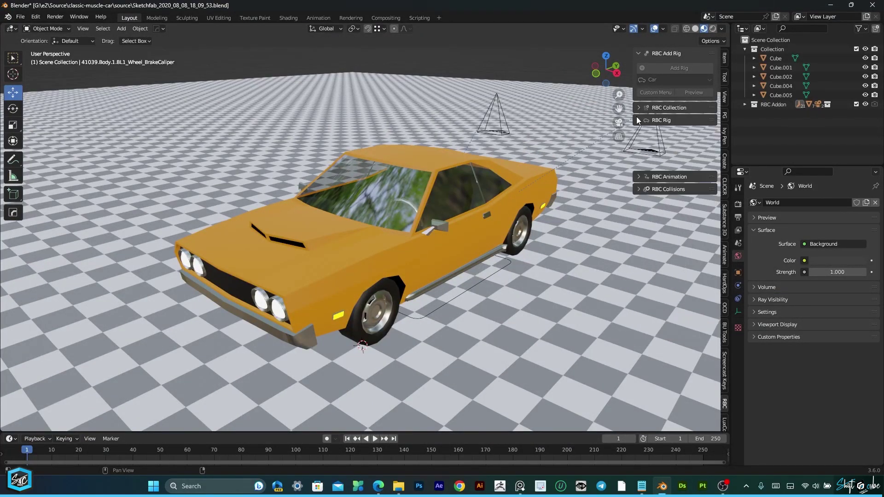
pyautogui.click(664, 121)
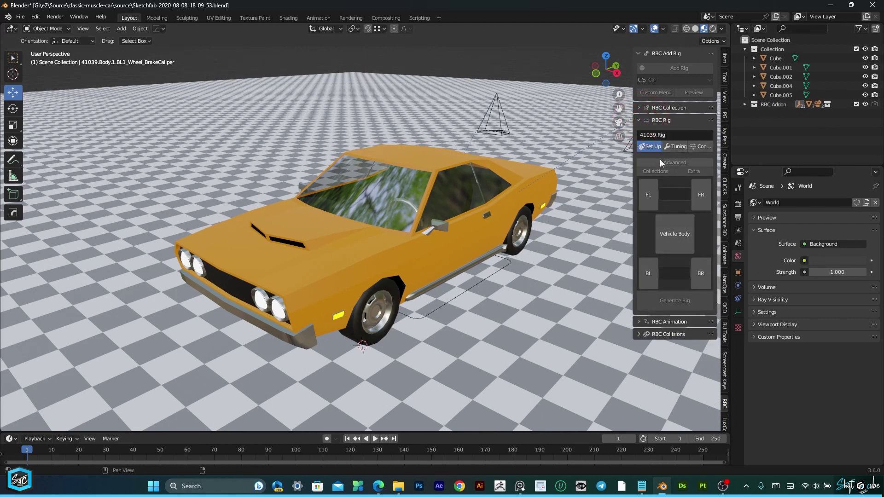
pyautogui.click(692, 148)
pyautogui.doubleClick(677, 147)
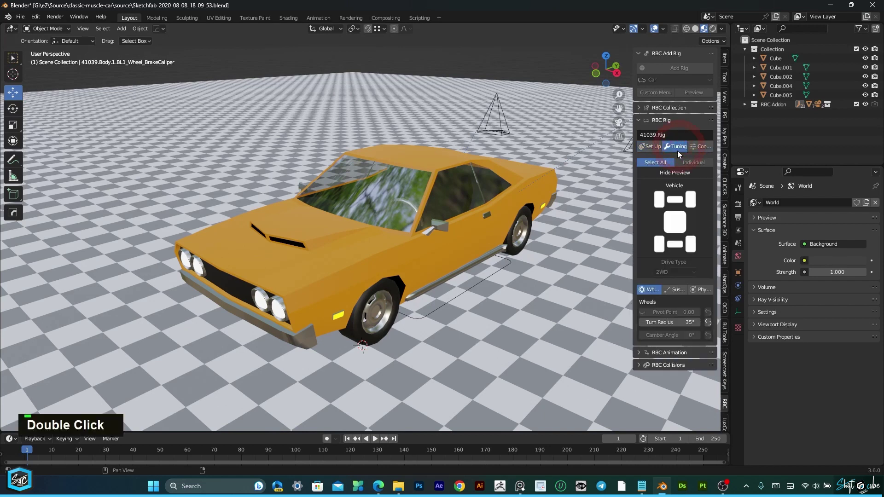
pyautogui.click(648, 147)
pyautogui.scroll(2, 392, 232)
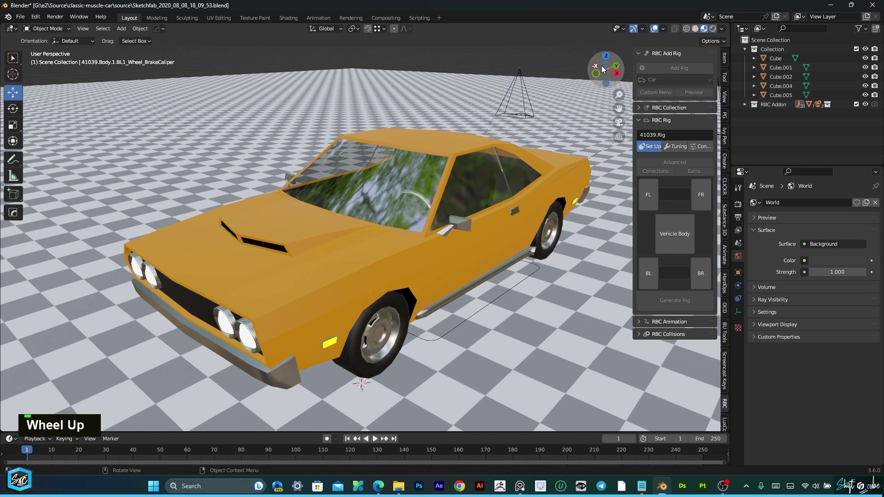
# Select the car body Cube and front wheel Cube.004, then view the car from nearly overhead
pyautogui.moveTo(601, 65)
pyautogui.mouseDown()
pyautogui.moveTo(622, 67)
pyautogui.moveTo(599, 69)
pyautogui.mouseUp()
pyautogui.click(533, 215)
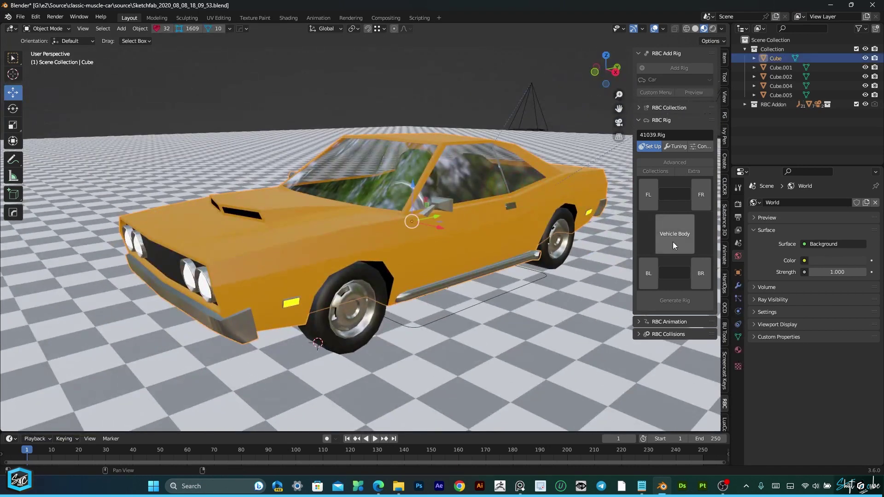
pyautogui.click(369, 308)
pyautogui.moveTo(596, 64); pyautogui.dragTo(421, 225)
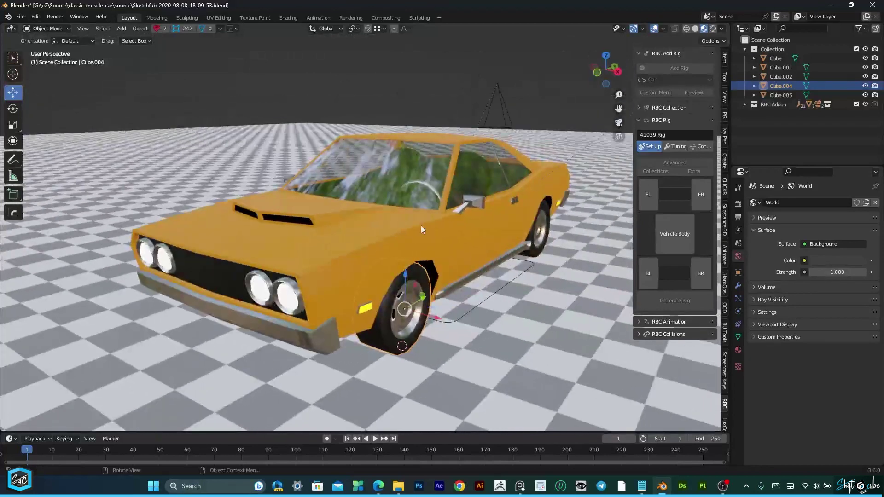
pyautogui.scroll(-2, 477, 189)
pyautogui.moveTo(598, 68); pyautogui.dragTo(400, 212)
# Hide the car body Cube and look straight down on the four wheels
pyautogui.click(364, 228)
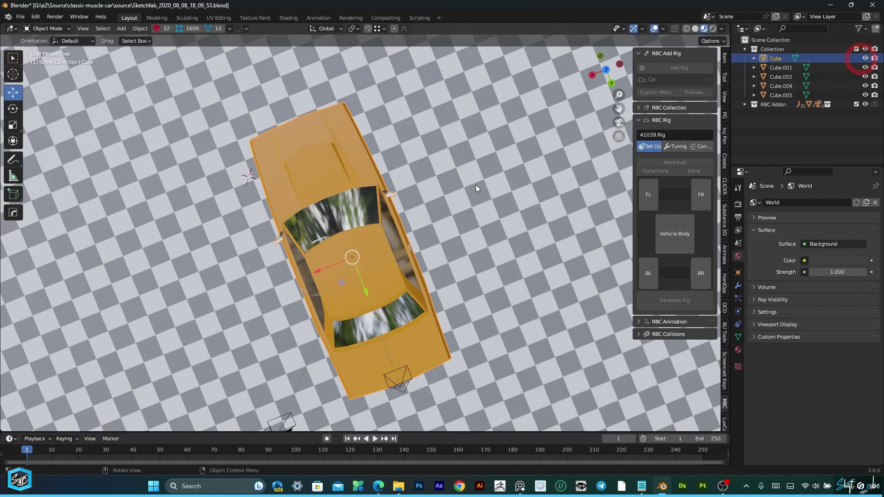
pyautogui.click(865, 58)
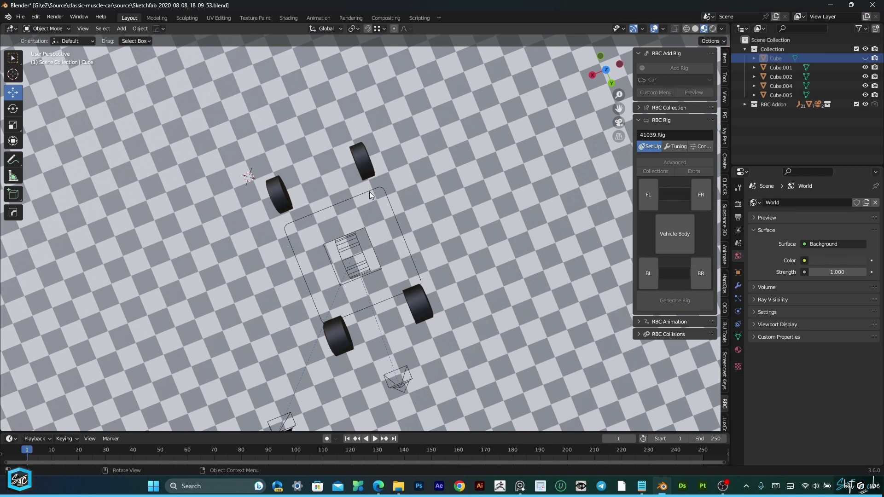
pyautogui.moveTo(605, 63); pyautogui.dragTo(336, 162)
pyautogui.scroll(2, 337, 165)
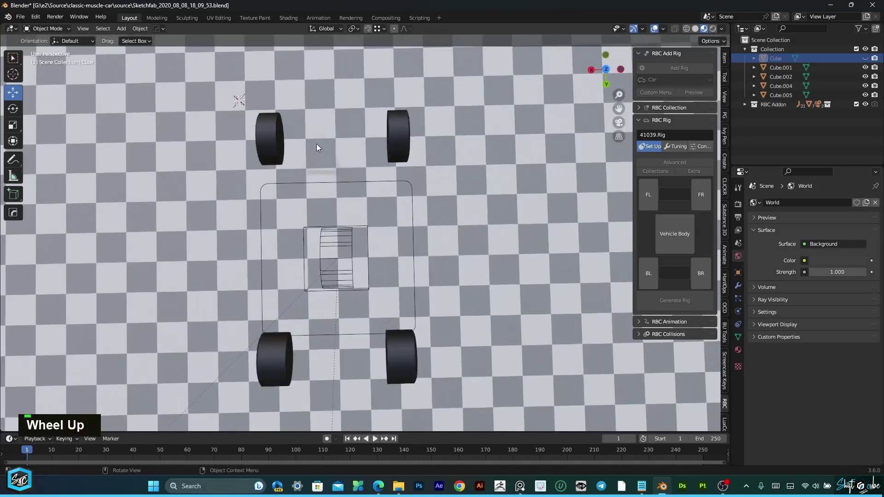
# Assign the four wheels to the rig's FL, FR, BL and BR slots
pyautogui.click(271, 127)
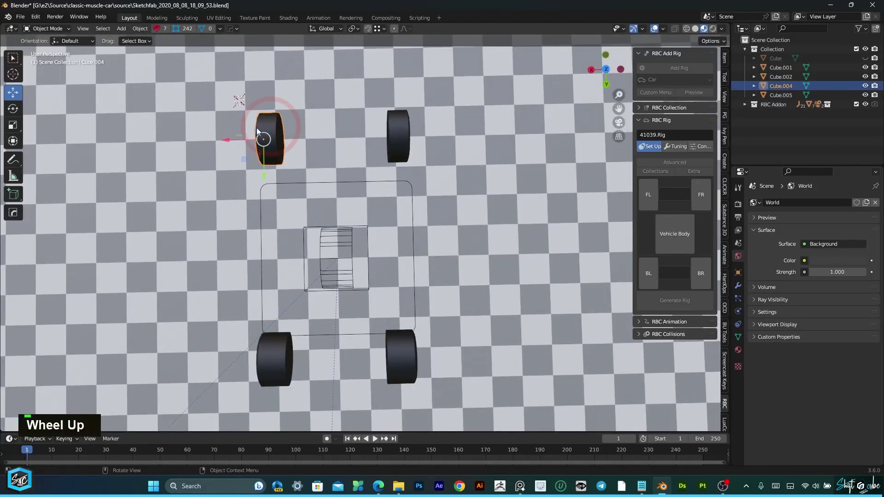
pyautogui.click(648, 195)
pyautogui.click(398, 136)
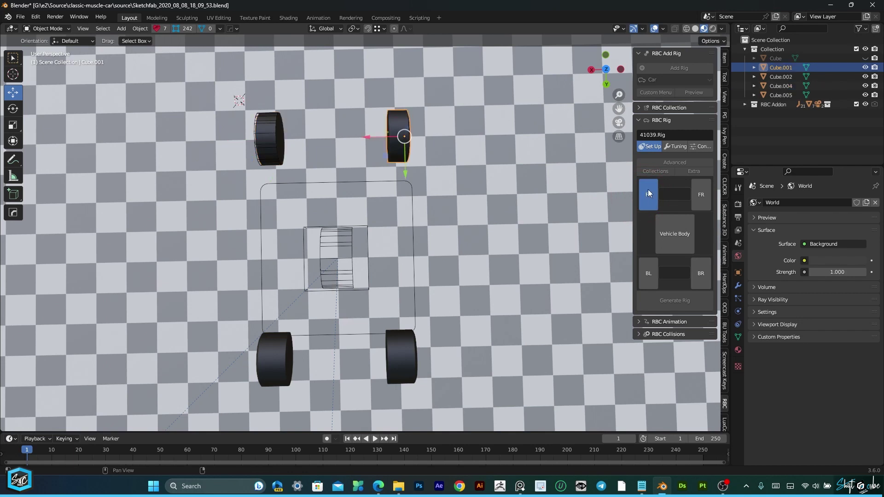
pyautogui.click(699, 193)
pyautogui.click(280, 351)
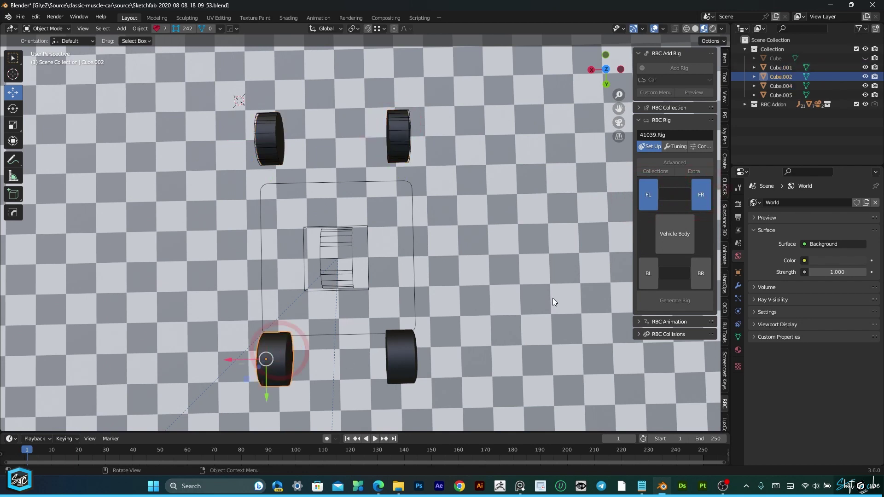
pyautogui.click(645, 274)
pyautogui.click(394, 353)
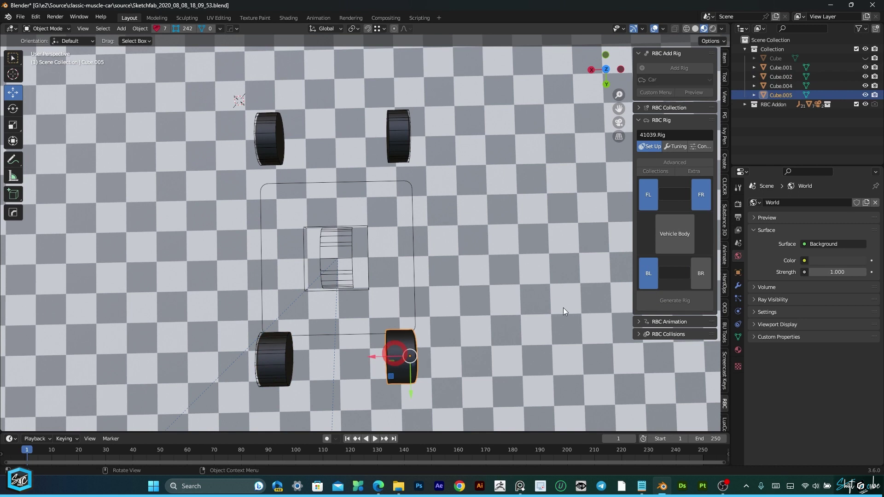
pyautogui.click(694, 267)
pyautogui.moveTo(598, 61); pyautogui.dragTo(713, 131)
# Unhide the car body Cube and assign it to the 41039.Rig Vehicle Body slot
pyautogui.scroll(3, 370, 259)
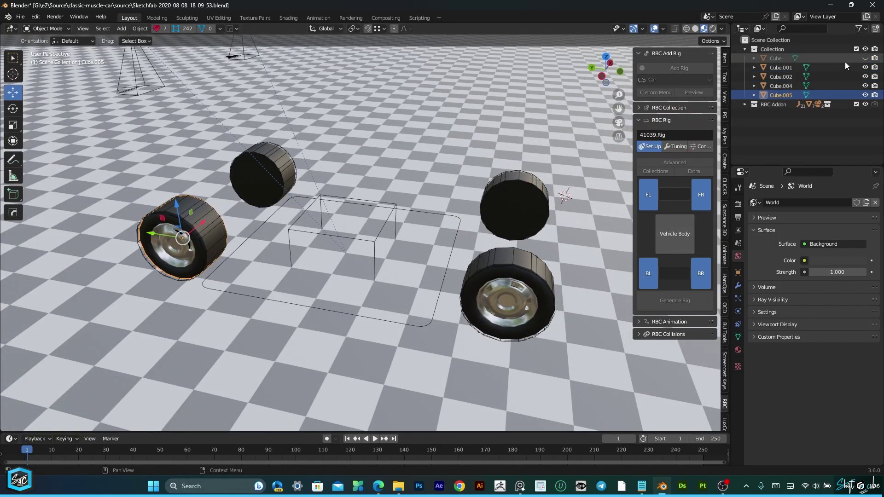
pyautogui.click(864, 58)
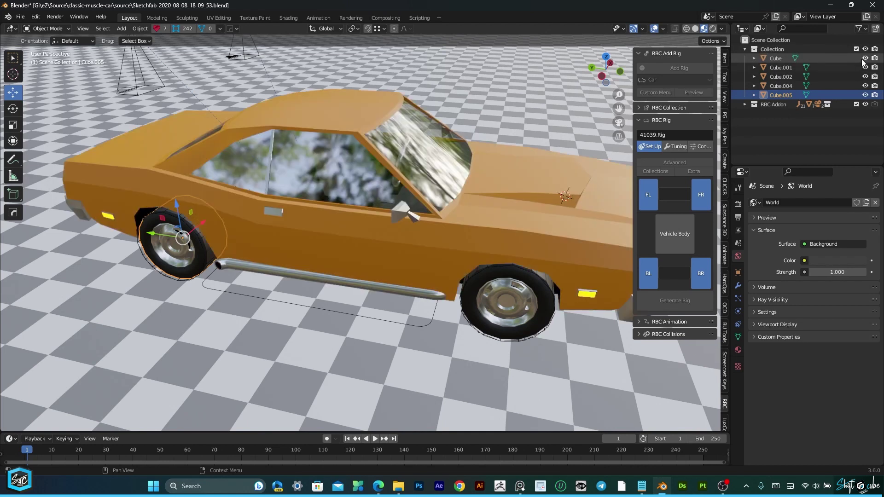
pyautogui.click(449, 179)
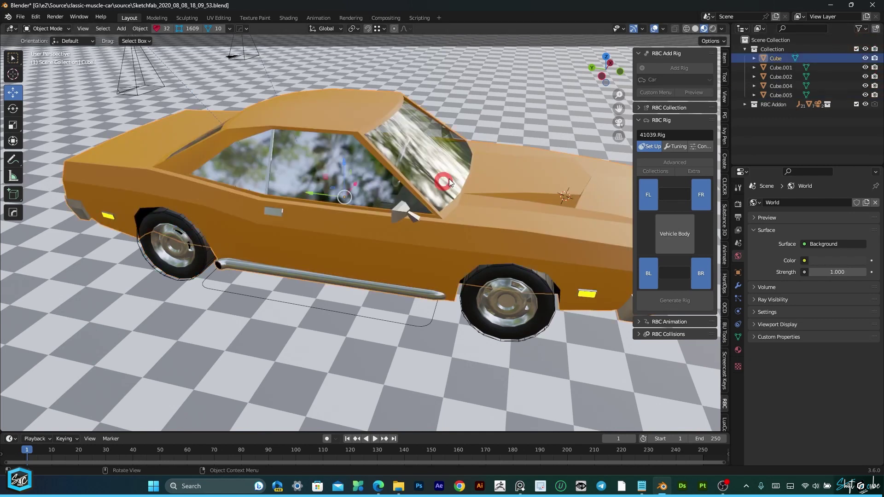
pyautogui.click(671, 234)
pyautogui.scroll(-3, 336, 176)
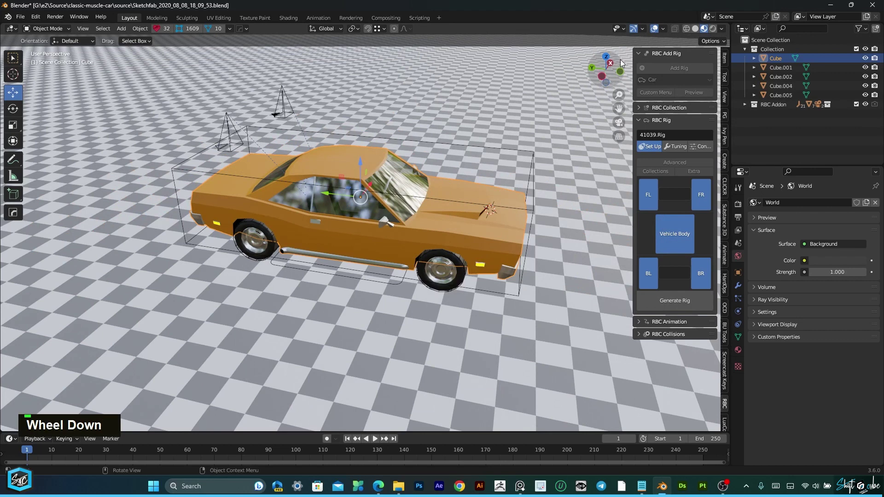
pyautogui.moveTo(620, 59)
pyautogui.mouseDown()
pyautogui.moveTo(596, 65)
pyautogui.moveTo(584, 80)
pyautogui.moveTo(606, 67)
pyautogui.mouseUp()
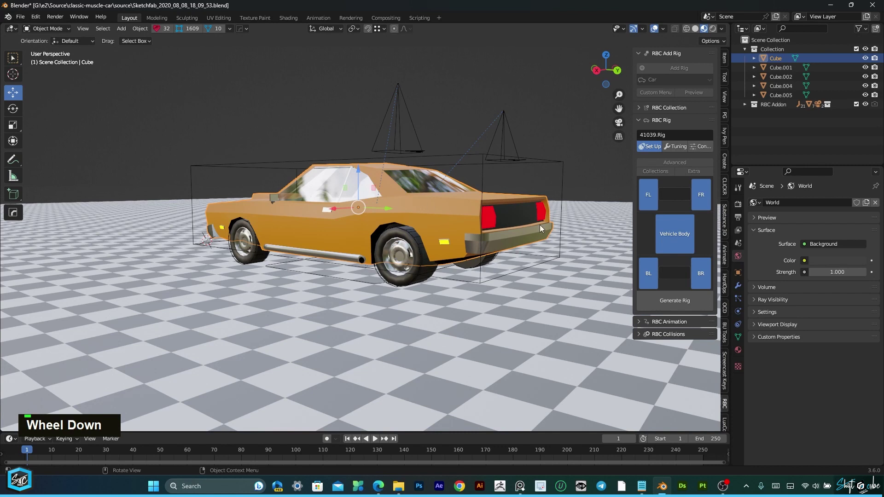
# Generate the 41039.Rig and show its Drive, Steering, Motor Torque and Brake Strength controls
pyautogui.click(679, 302)
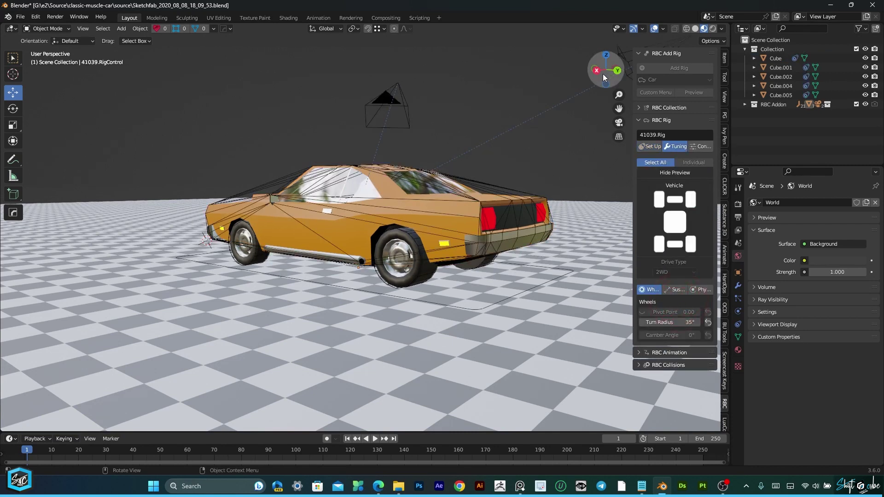
pyautogui.moveTo(605, 78); pyautogui.dragTo(575, 207)
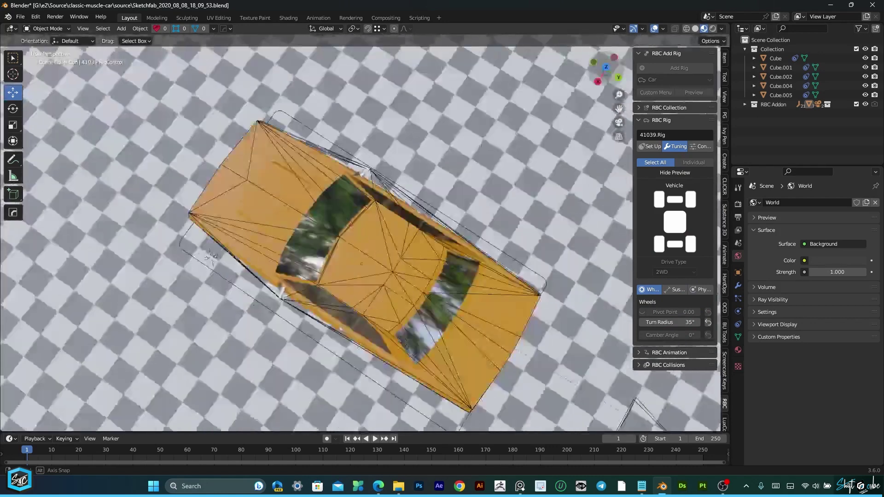
pyautogui.moveTo(209, 255); pyautogui.dragTo(561, 130)
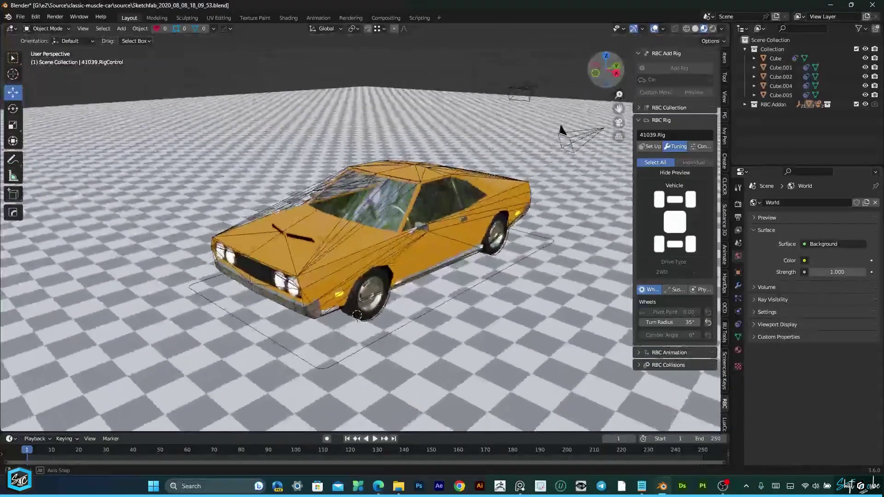
pyautogui.click(701, 147)
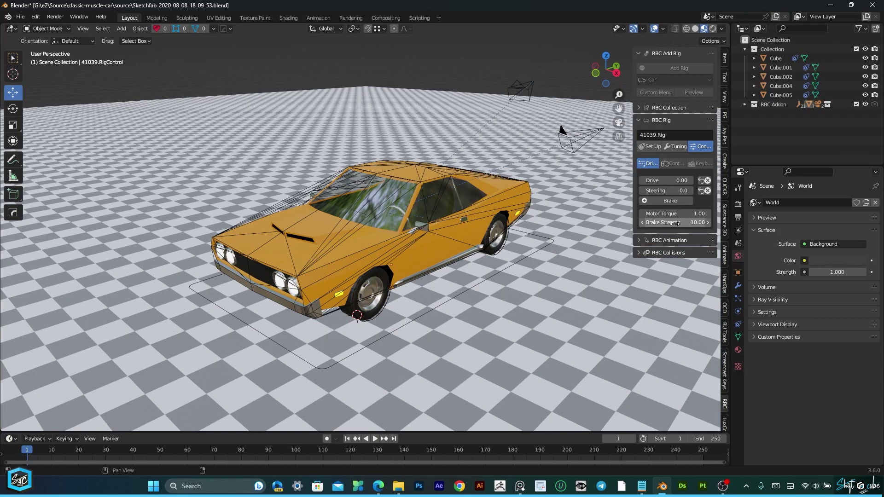
pyautogui.scroll(3, 419, 200)
pyautogui.scroll(-3, 465, 218)
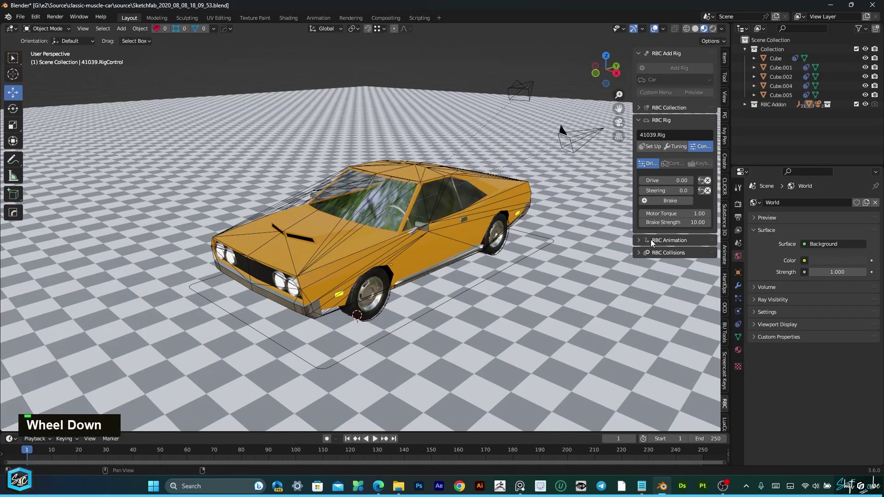
# Test-play the rig simulation, then orbit to a side view of the car
pyautogui.click(639, 240)
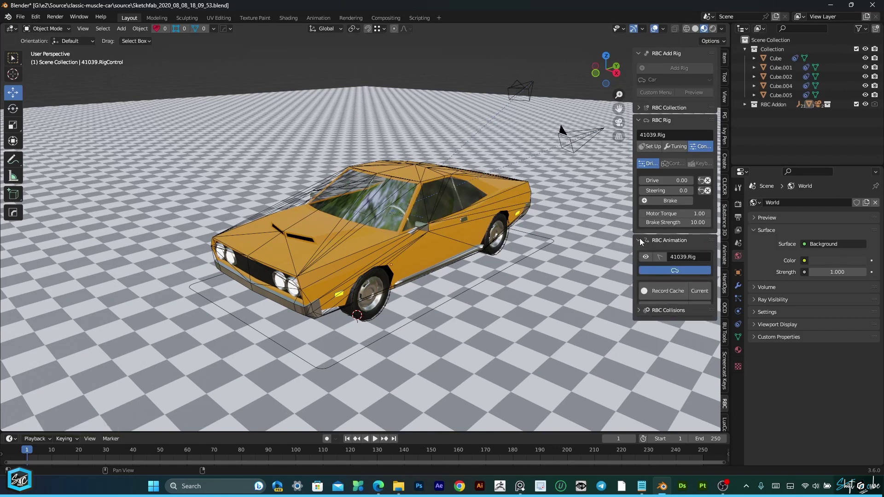
pyautogui.click(666, 310)
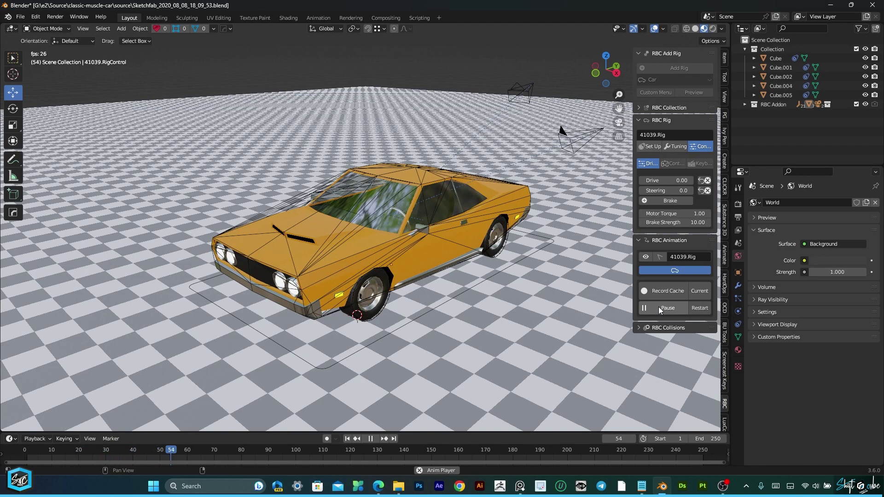
pyautogui.click(659, 306)
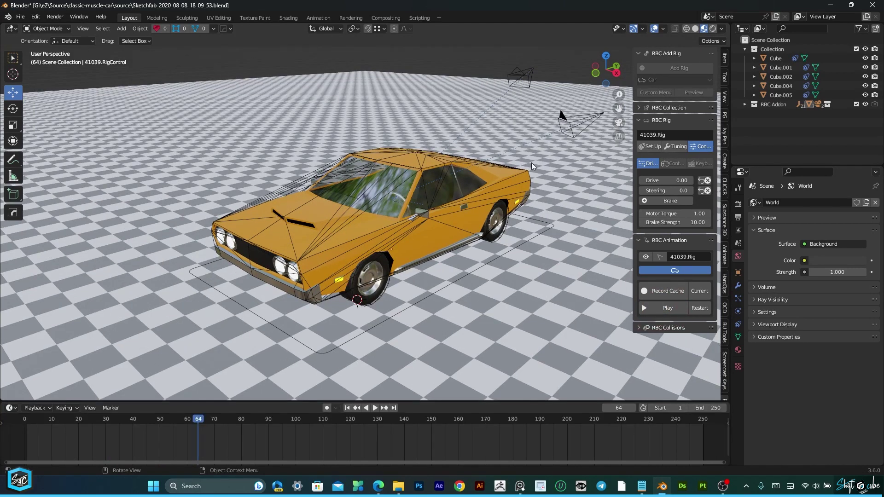
pyautogui.click(606, 56)
pyautogui.scroll(-2, 618, 109)
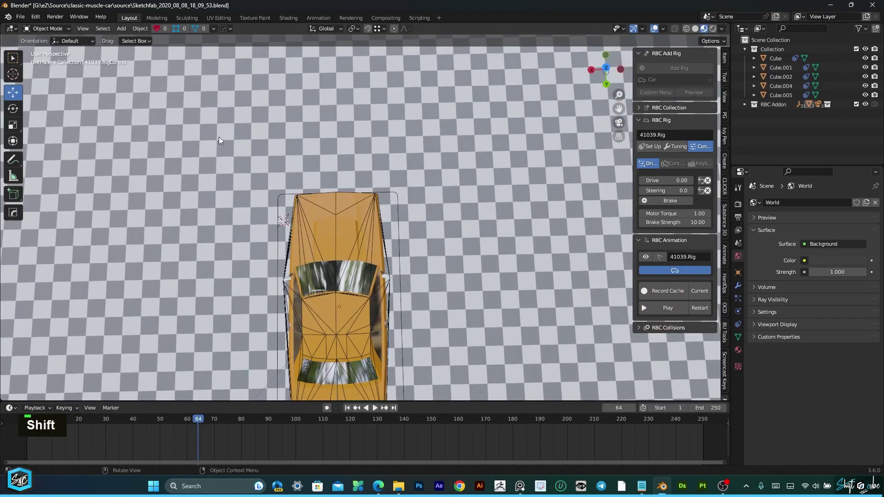
pyautogui.moveTo(241, 138); pyautogui.dragTo(597, 74, button='middle')
pyautogui.scroll(2, 377, 200)
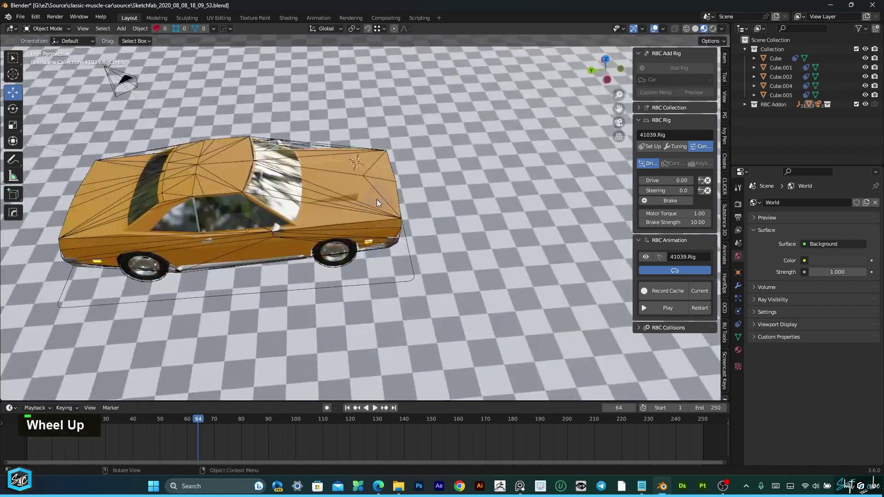
# Keyframe Drive at the first frame and at 11.70 on frame 30
pyautogui.hotkey('shift', 'Left')
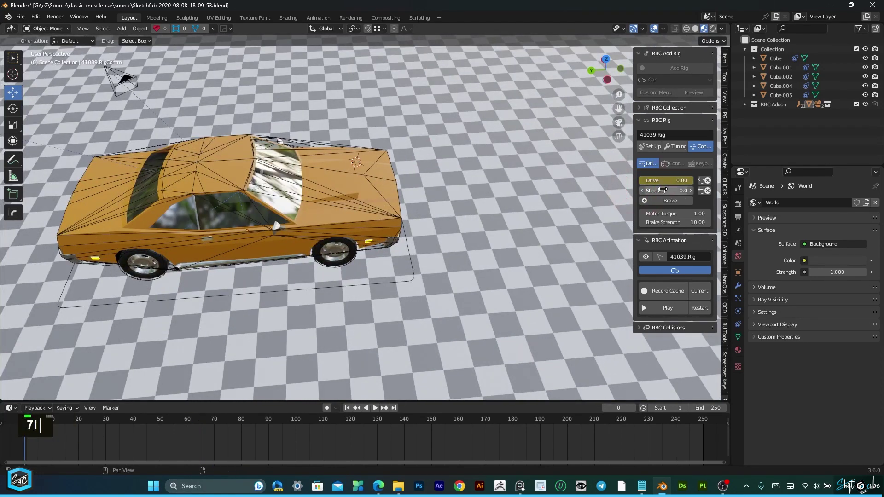
pyautogui.press('i')
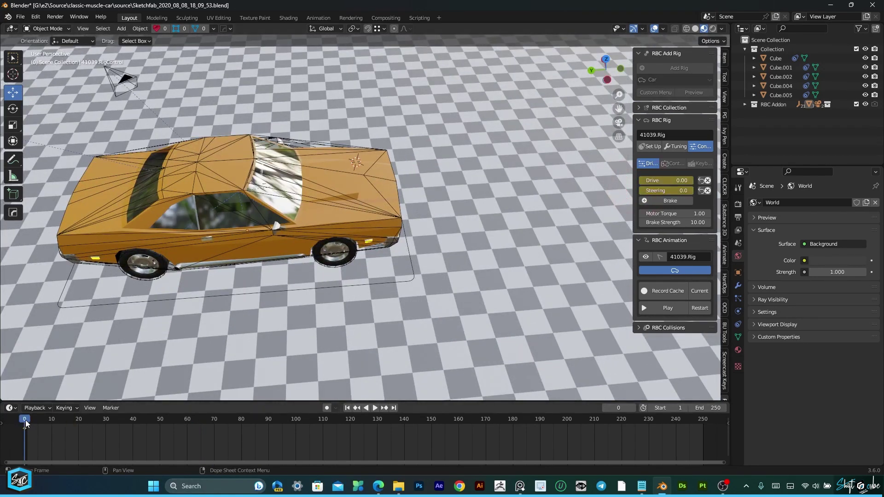
pyautogui.click(253, 370)
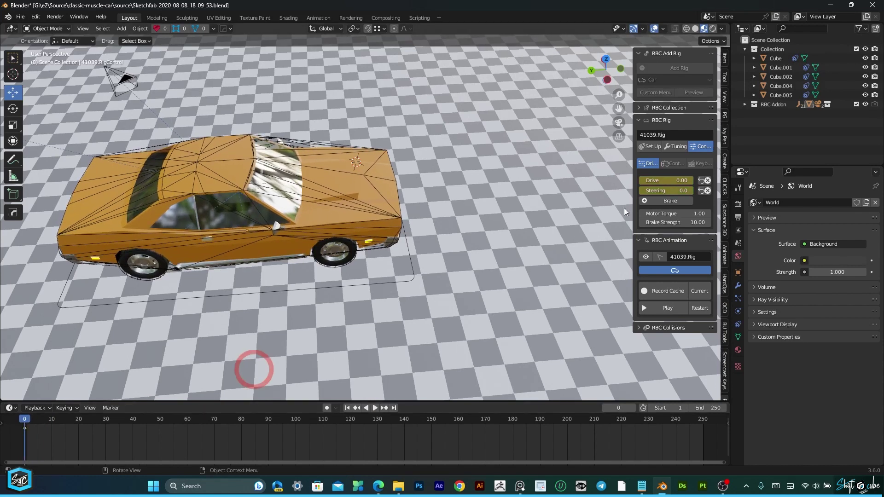
pyautogui.moveTo(29, 423); pyautogui.dragTo(101, 423)
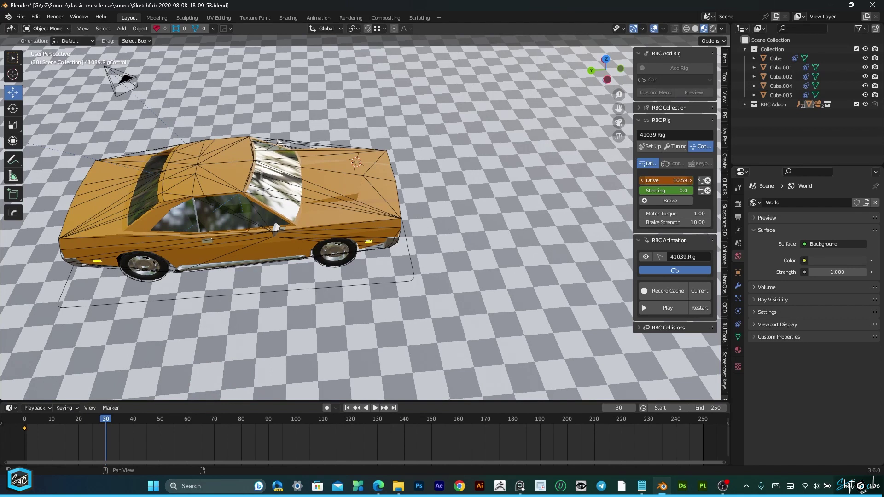
pyautogui.click(657, 181)
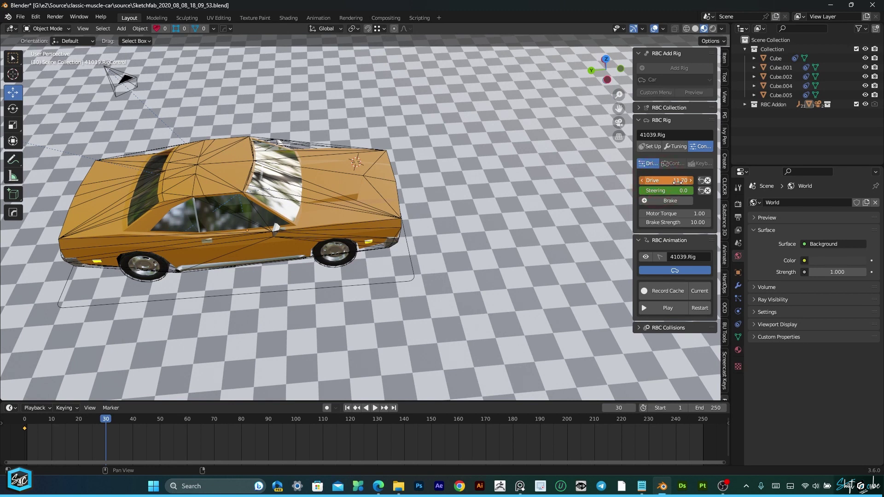
pyautogui.press('i')
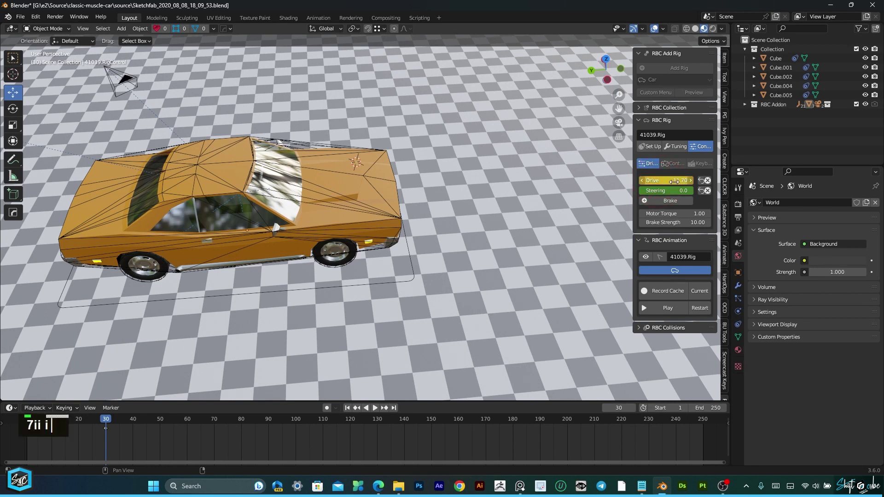
# Replay the rig animation from frame 1 to watch the car accelerate, then rewind
pyautogui.moveTo(106, 422); pyautogui.dragTo(26, 423)
pyautogui.click(663, 308)
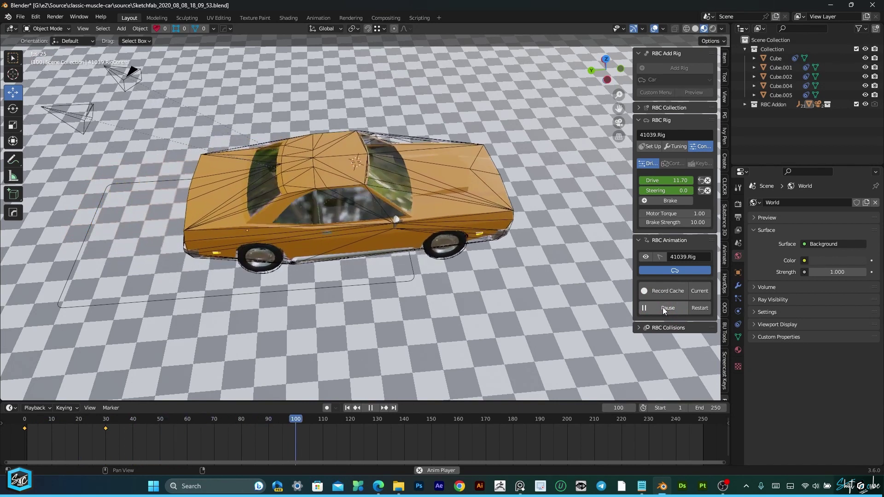
pyautogui.click(370, 408)
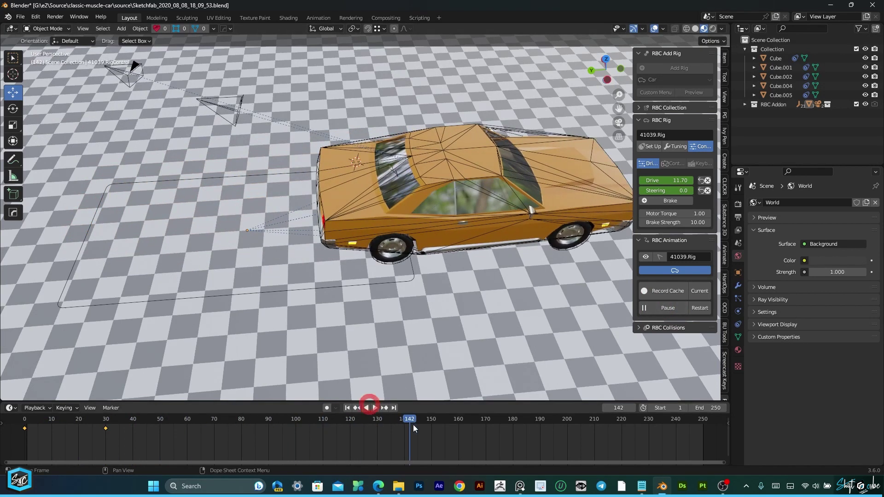
pyautogui.moveTo(382, 420); pyautogui.dragTo(27, 428)
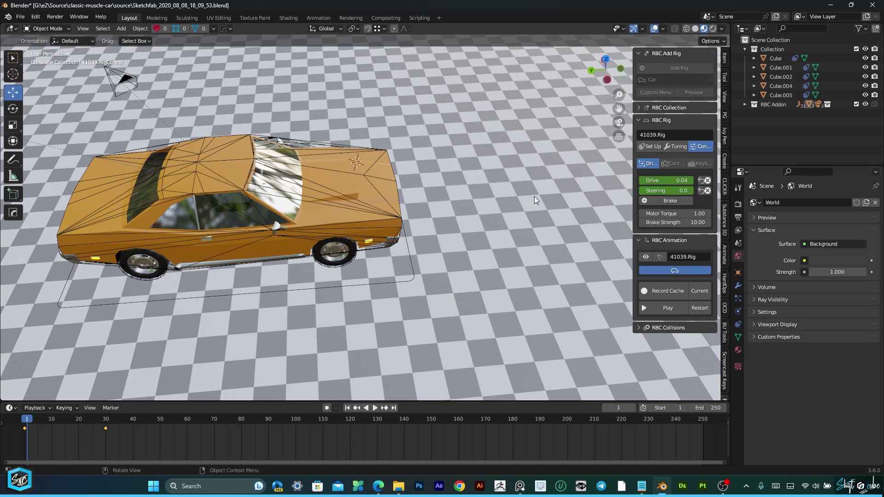
# Keyframe Steering at 0.0 on frame 30
pyautogui.moveTo(350, 138); pyautogui.dragTo(347, 260, button='middle')
pyautogui.scroll(-1, 356, 219)
pyautogui.scroll(-1, 357, 214)
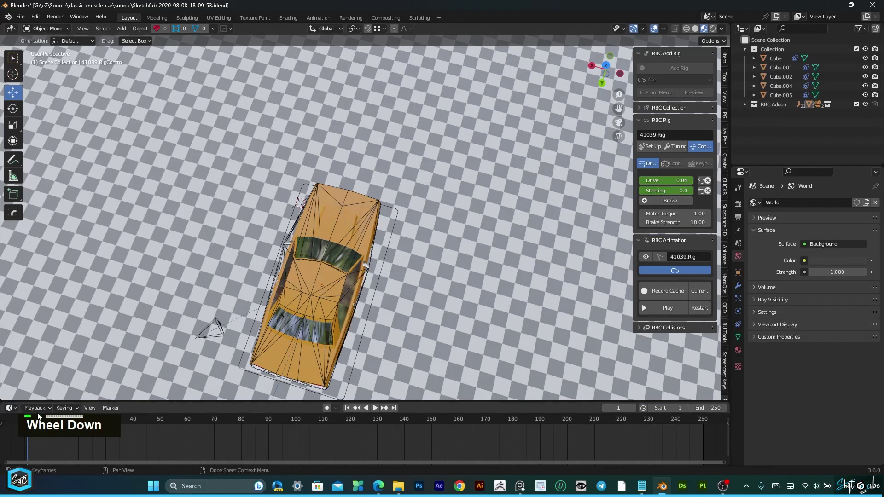
pyautogui.press('space')
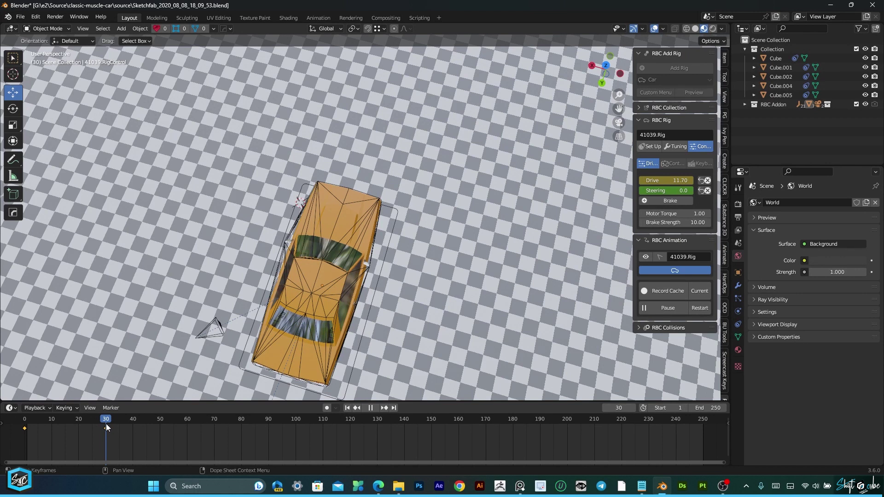
pyautogui.moveTo(106, 423)
pyautogui.mouseDown()
pyautogui.moveTo(85, 425)
pyautogui.moveTo(106, 425)
pyautogui.mouseUp()
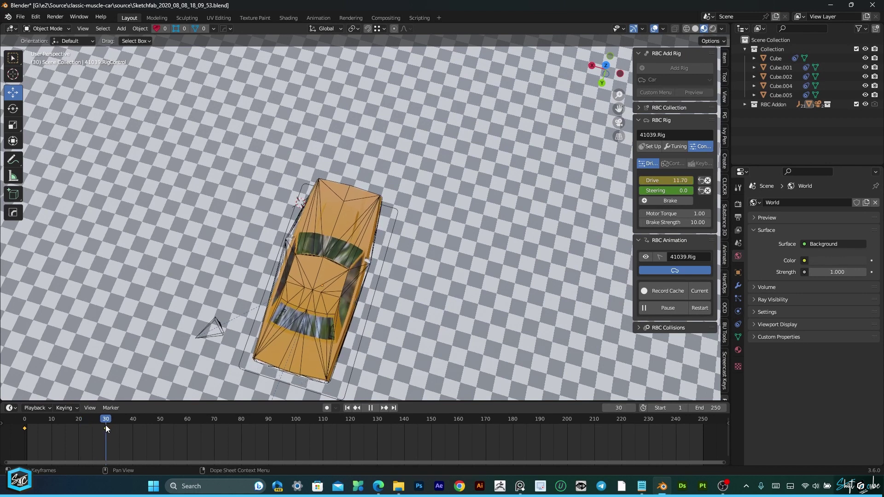
pyautogui.press('space')
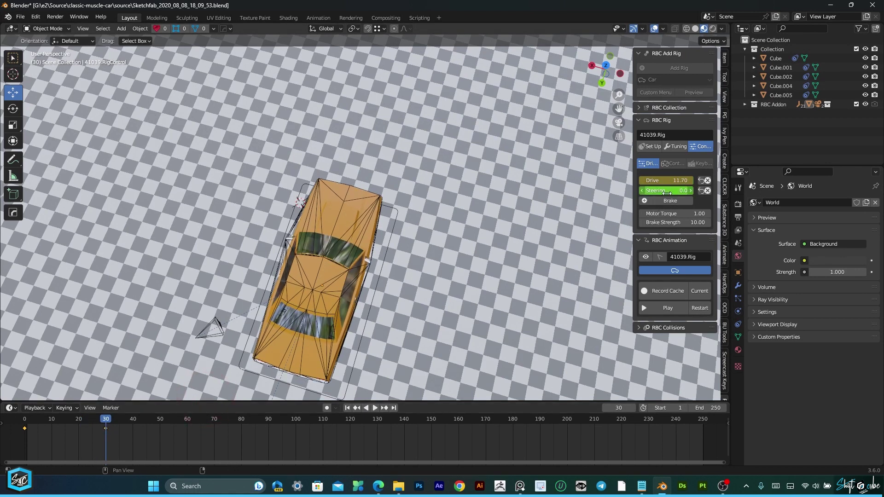
pyautogui.press('i')
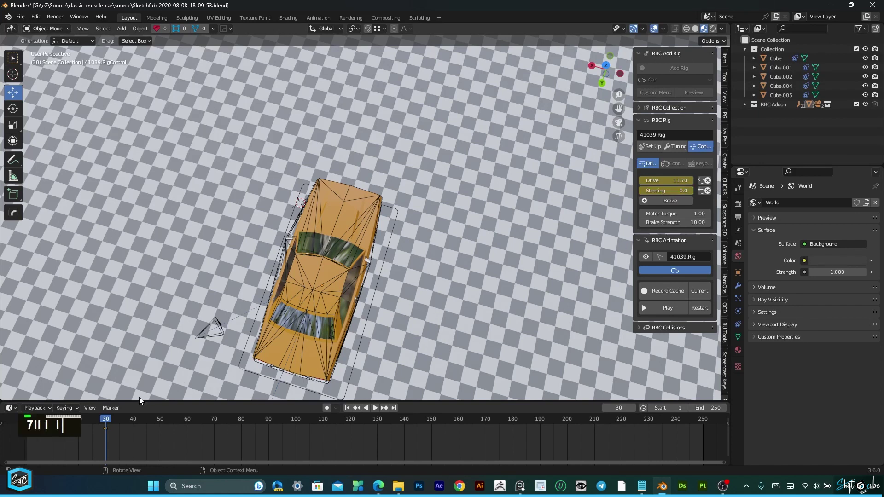
# Keyframe Steering at 1.0 on frame 60
pyautogui.press('space')
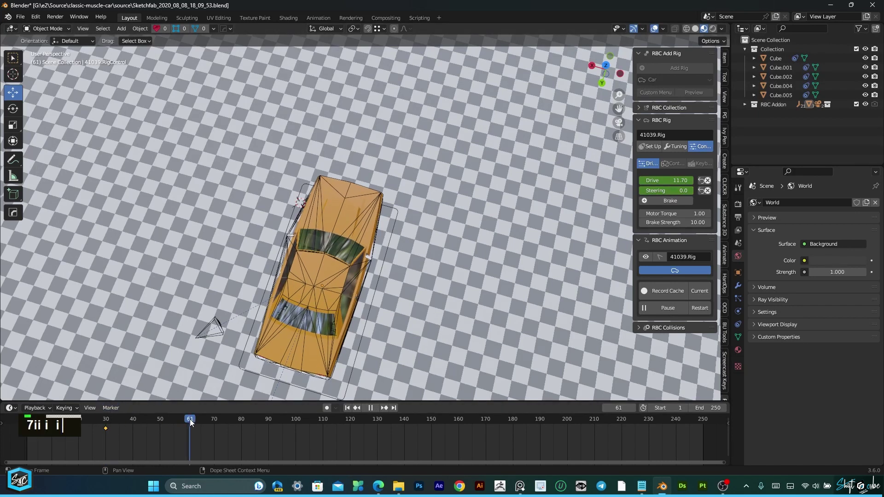
pyautogui.press('space')
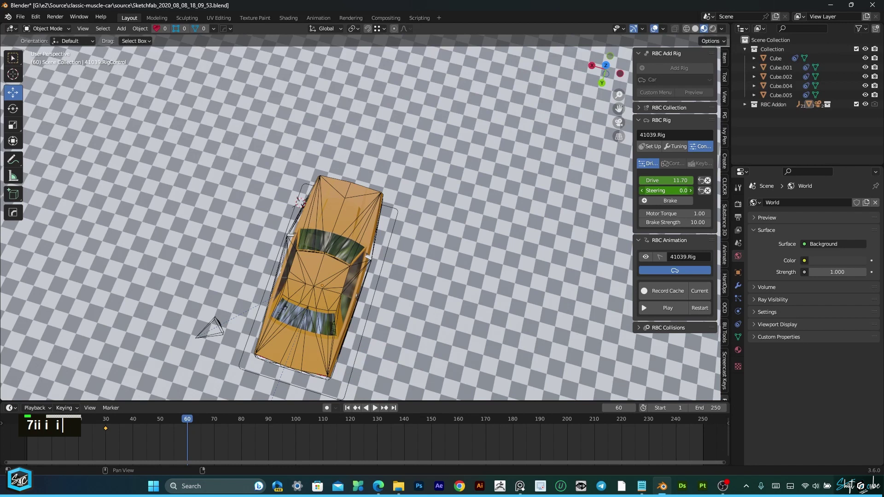
pyautogui.click(657, 191)
pyautogui.press('i')
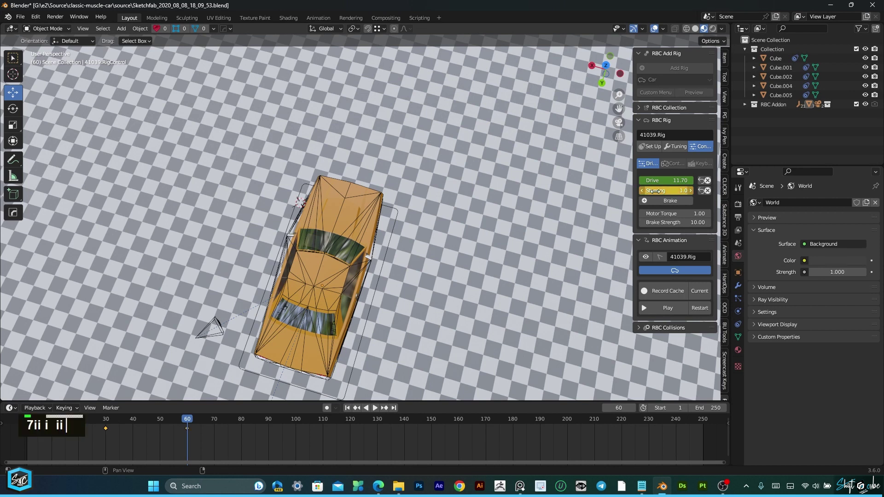
# Replay the rig animation to watch the car turn, then scrub back toward the start
pyautogui.press('space')
pyautogui.click(135, 426)
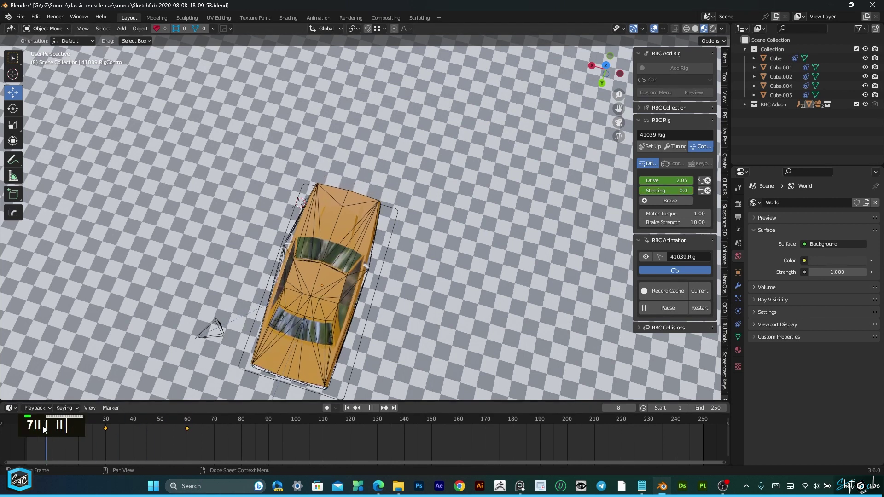
pyautogui.press('Escape')
pyautogui.click(662, 306)
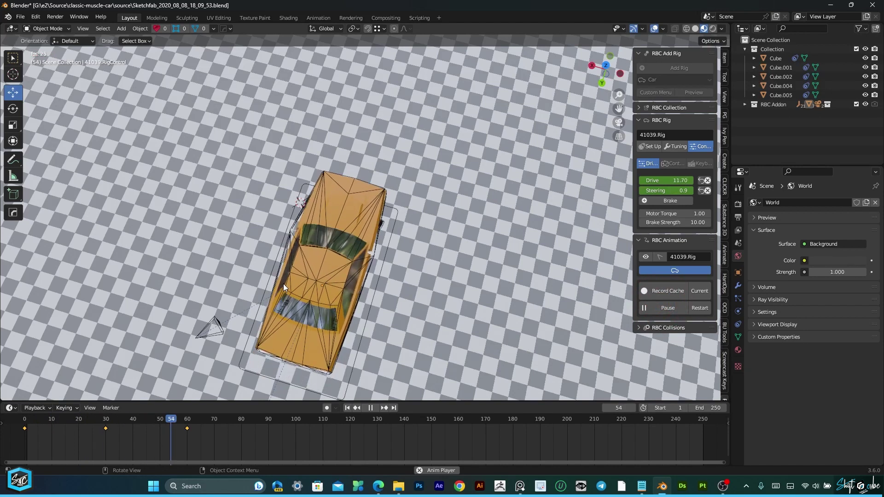
pyautogui.moveTo(584, 46); pyautogui.dragTo(562, 138, button='middle')
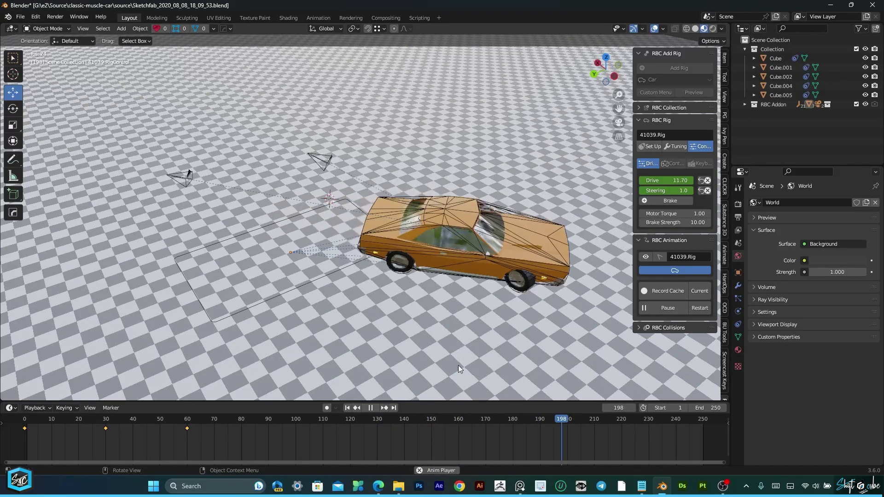
pyautogui.moveTo(566, 421); pyautogui.dragTo(28, 434)
# Rewind, raise Motor Torque to 11.11, and replay so the car speeds across the grid
pyautogui.click(372, 409)
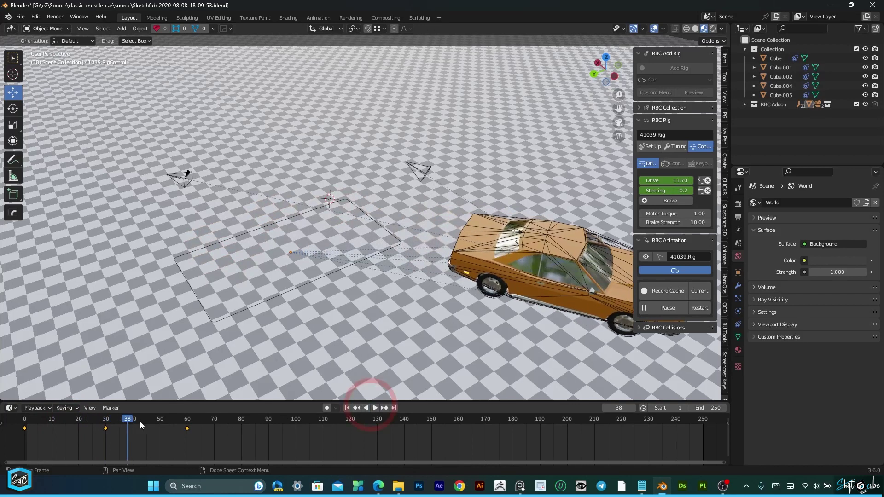
pyautogui.moveTo(140, 421); pyautogui.dragTo(24, 421)
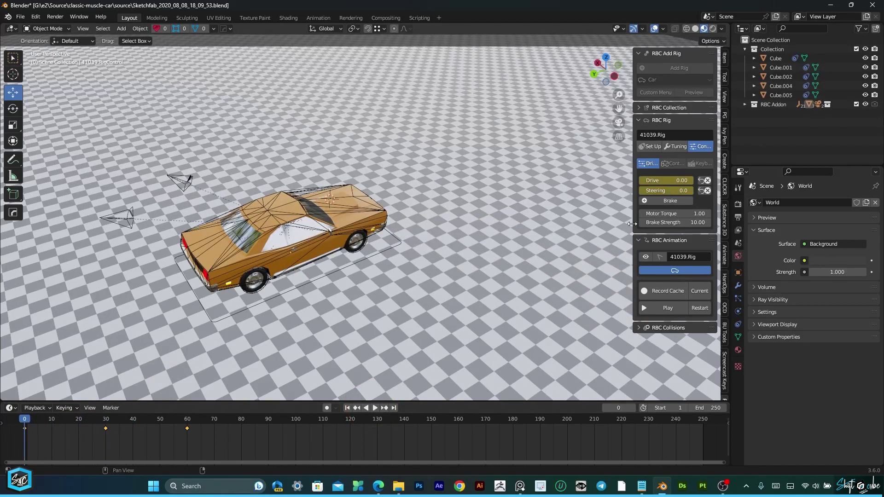
pyautogui.scroll(1, 371, 232)
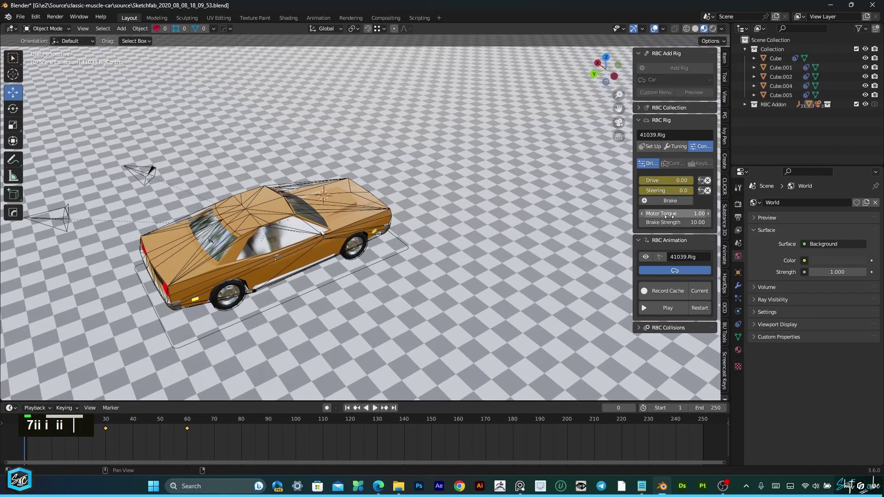
pyautogui.moveTo(697, 214); pyautogui.dragTo(705, 213)
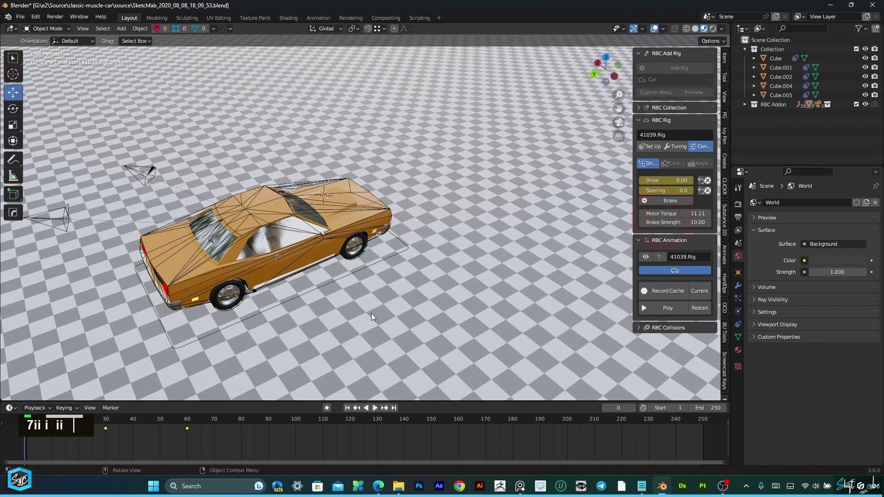
pyautogui.scroll(-1, 324, 250)
pyautogui.click(376, 408)
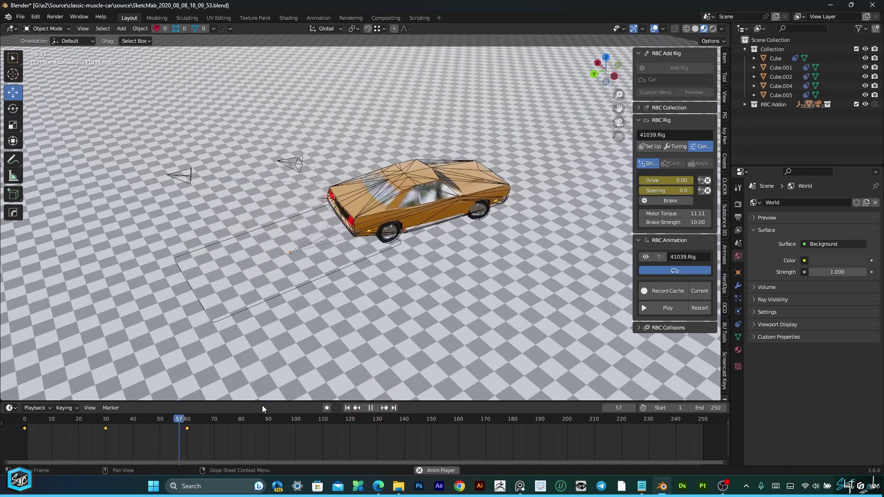
pyautogui.scroll(-2, 258, 269)
pyautogui.scroll(-2, 261, 269)
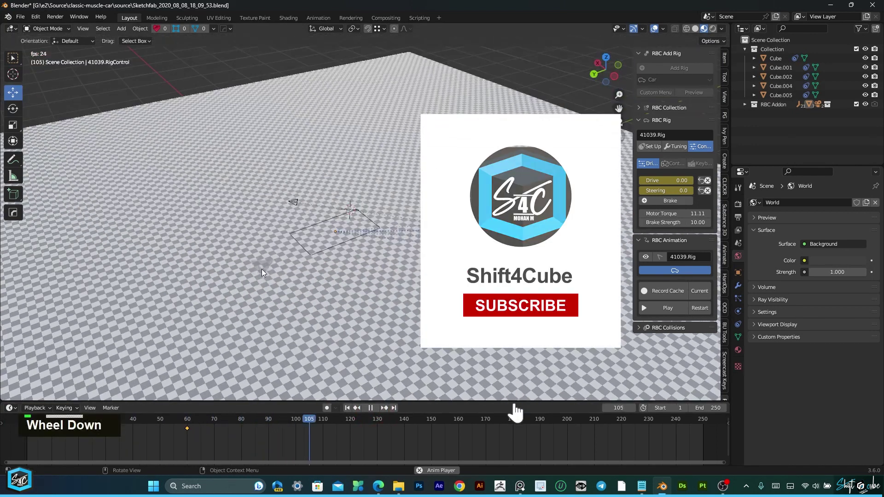